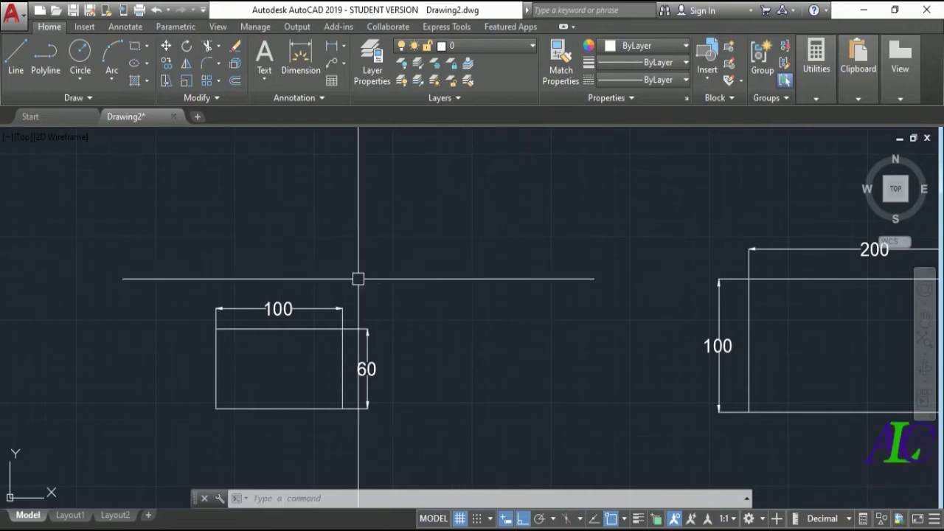
- Scale the 100×60 rectangle by 2 from its lower-left corner, making it 200×120
{"action": "scroll", "coordinate": [226, 302], "scroll_direction": "down", "scroll_amount": 2}
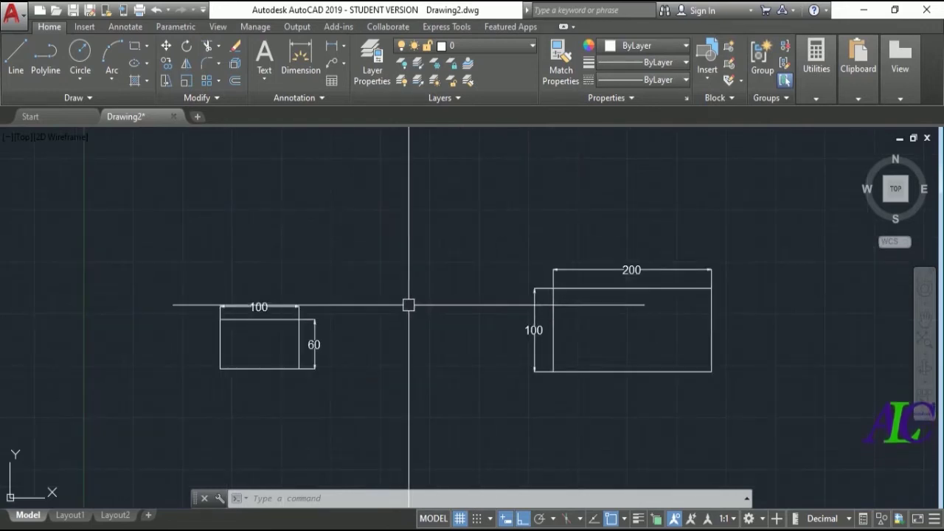
{"action": "scroll", "coordinate": [194, 339], "scroll_direction": "up", "scroll_amount": 2}
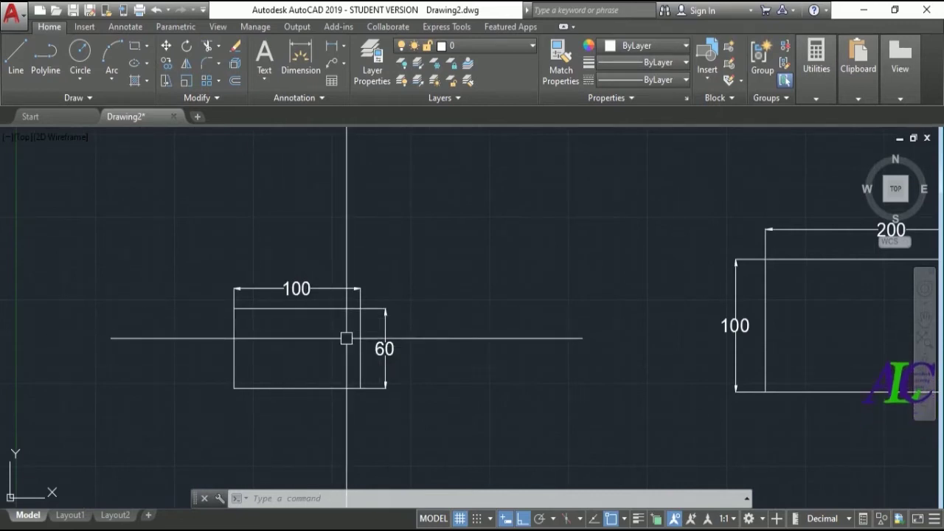
{"action": "scroll", "coordinate": [347, 339], "scroll_direction": "up", "scroll_amount": 2}
{"action": "left_click", "coordinate": [187, 80]}
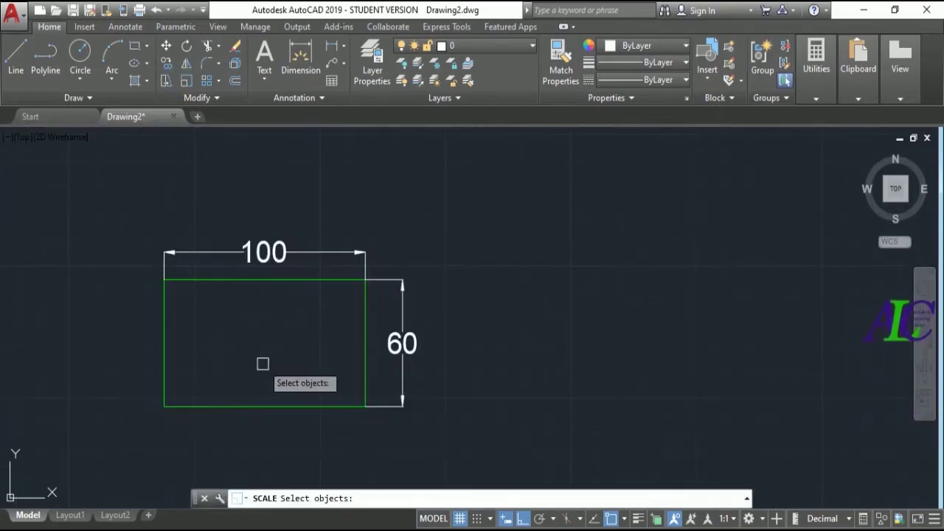
{"action": "left_click", "coordinate": [242, 406]}
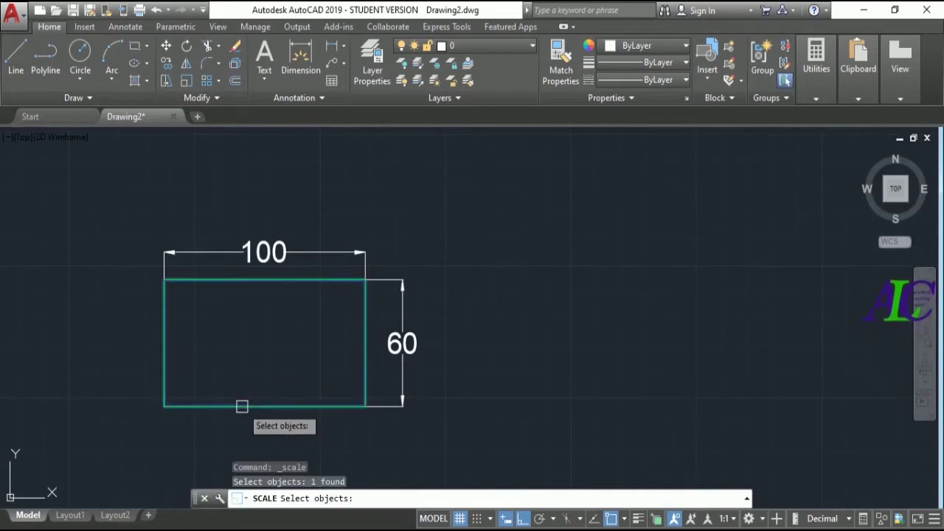
{"action": "key", "text": "Return"}
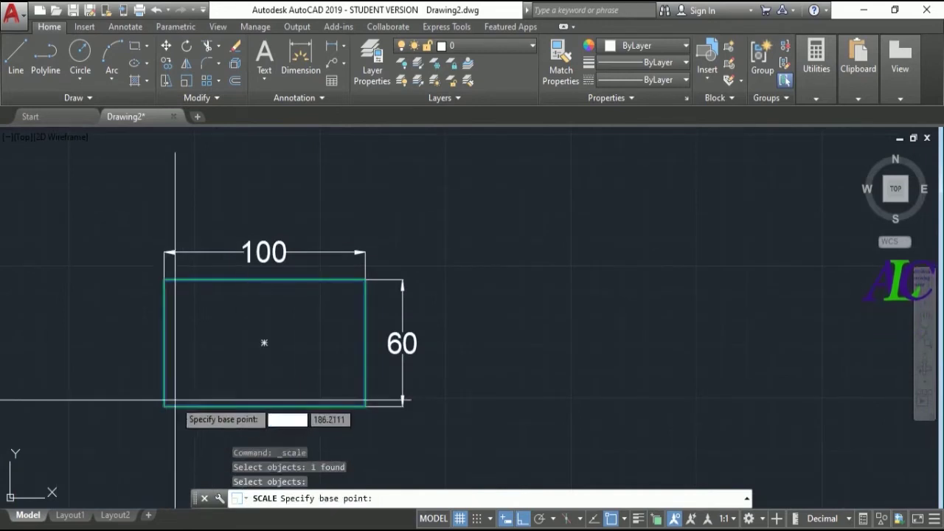
{"action": "left_click", "coordinate": [164, 406]}
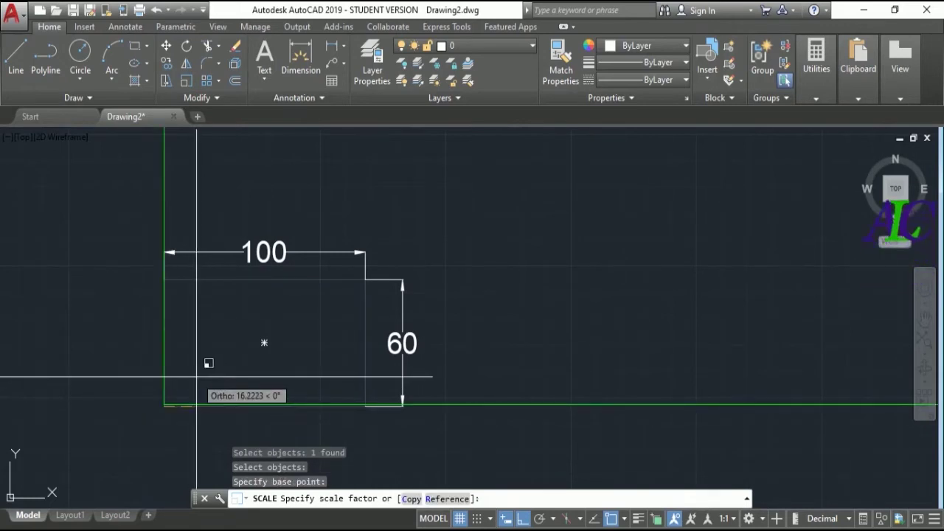
{"action": "type", "text": "2"}
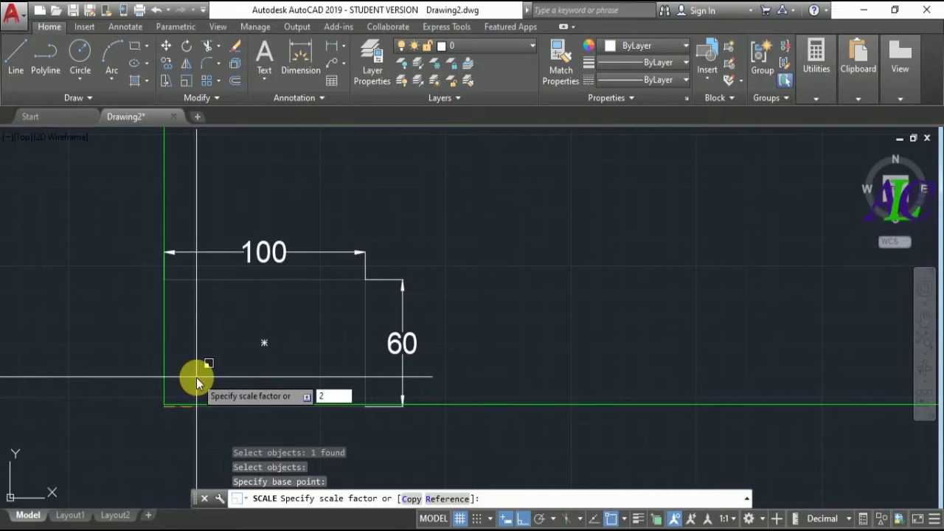
{"action": "key", "text": "Return"}
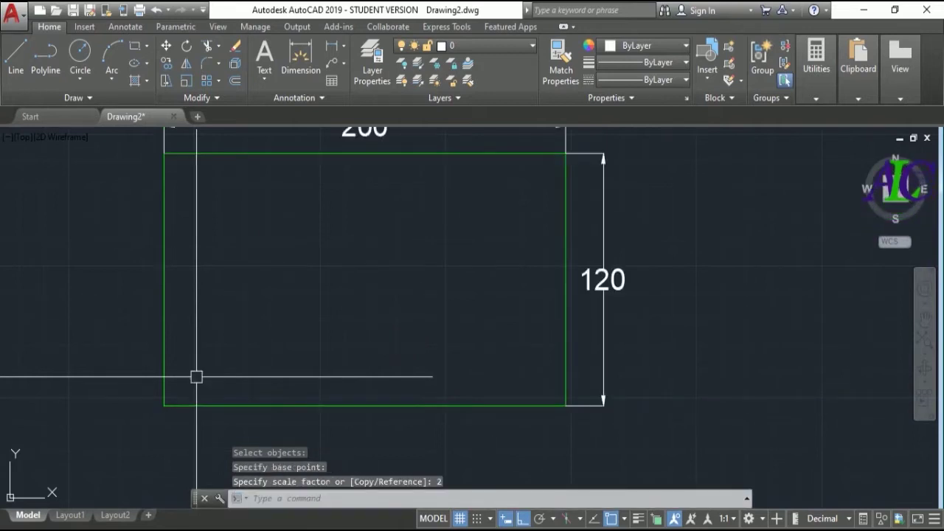
{"action": "scroll", "coordinate": [234, 406], "scroll_direction": "down", "scroll_amount": 2}
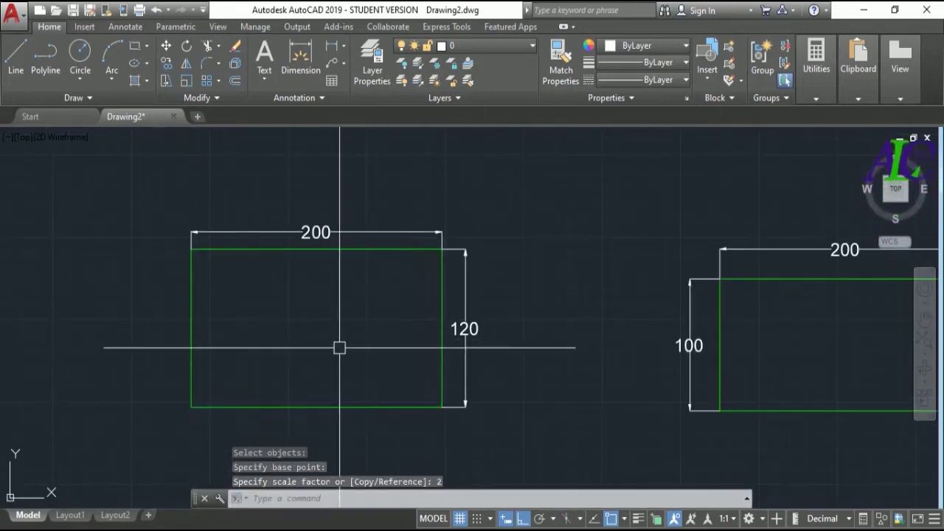
- Start a new Annotative-based dimension style named '2 scale' in the Dimension Style Manager
{"action": "left_click", "coordinate": [127, 27]}
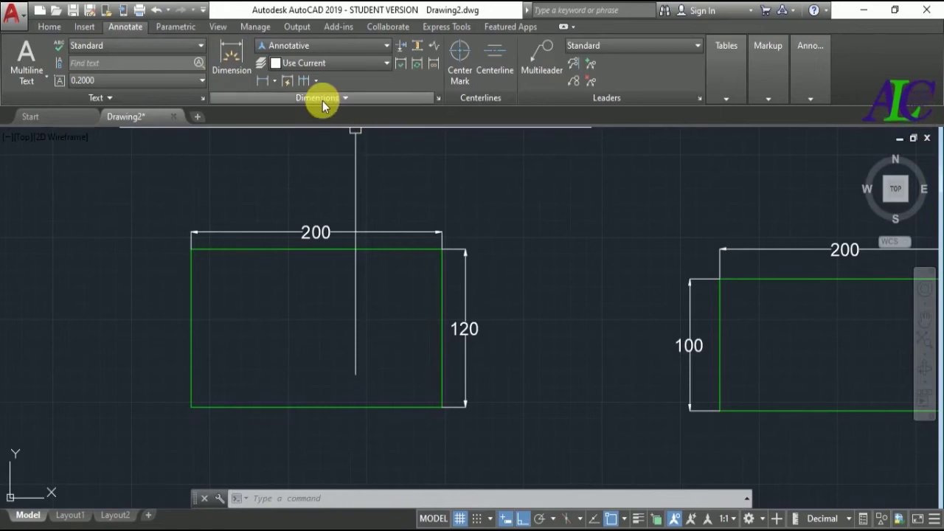
{"action": "left_click", "coordinate": [438, 98]}
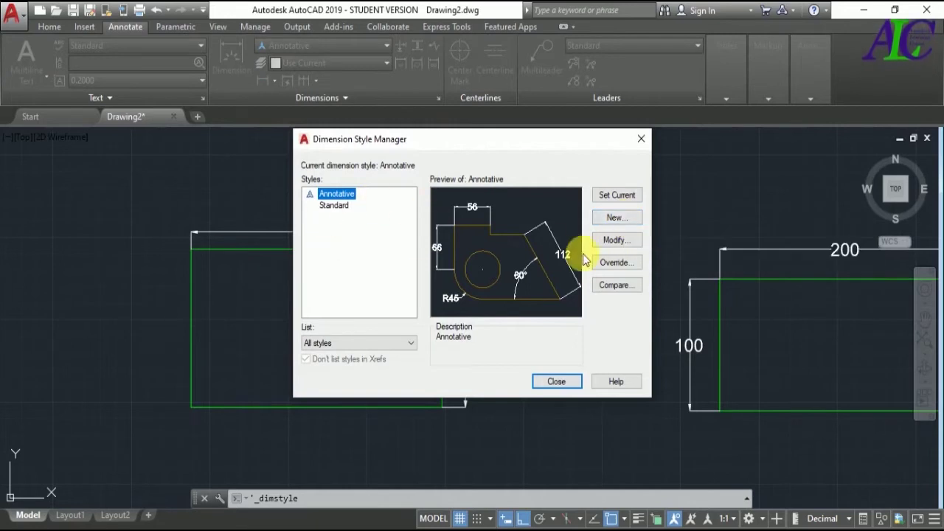
{"action": "left_click", "coordinate": [615, 218]}
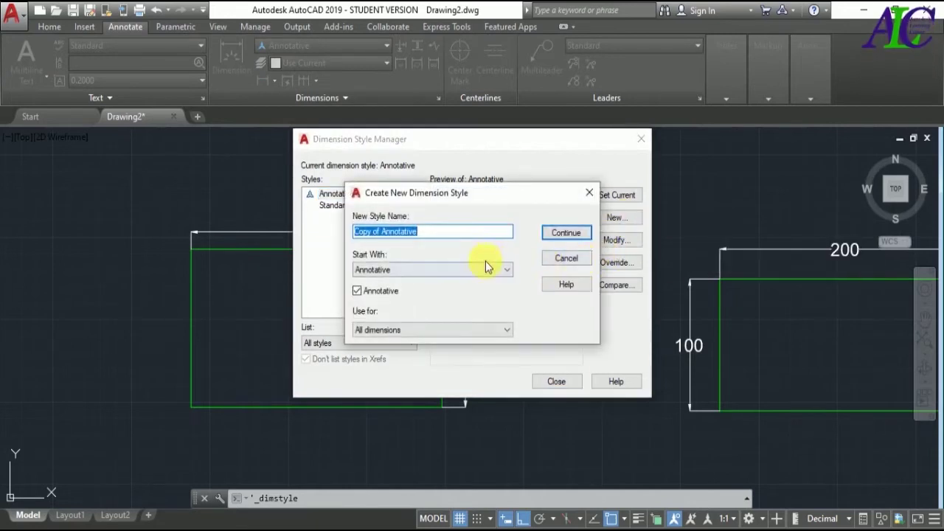
{"action": "type", "text": "2 scale"}
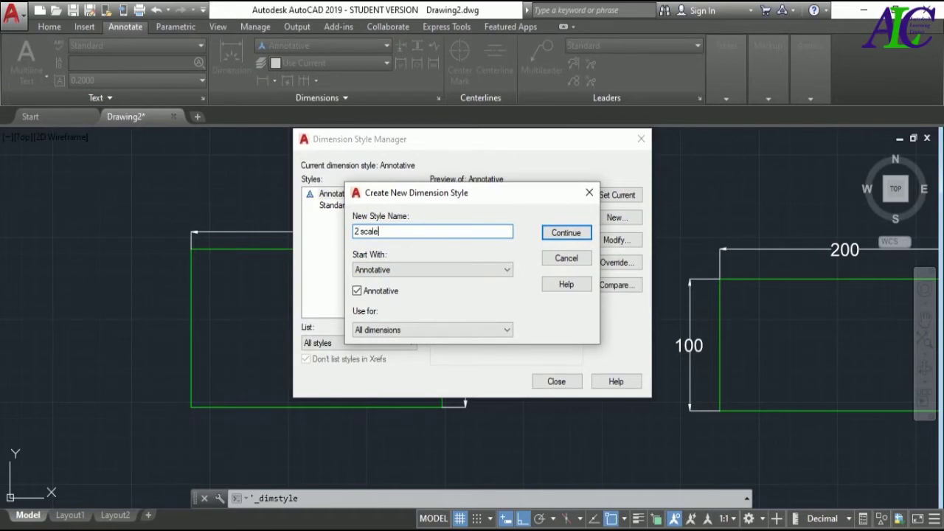
- Give the '2 scale' style a 0.5 measurement scale factor and make it current
{"action": "key", "text": "Escape"}
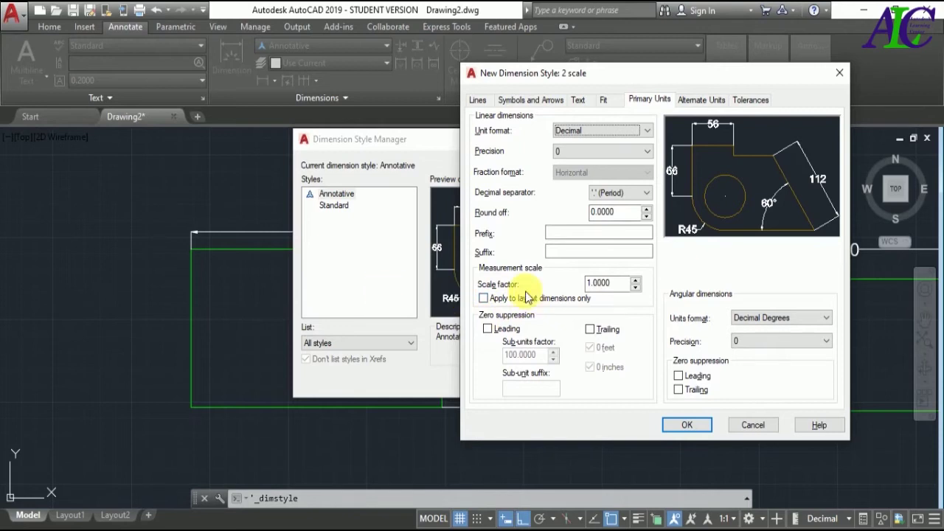
{"action": "mouse_move", "coordinate": [611, 289]}
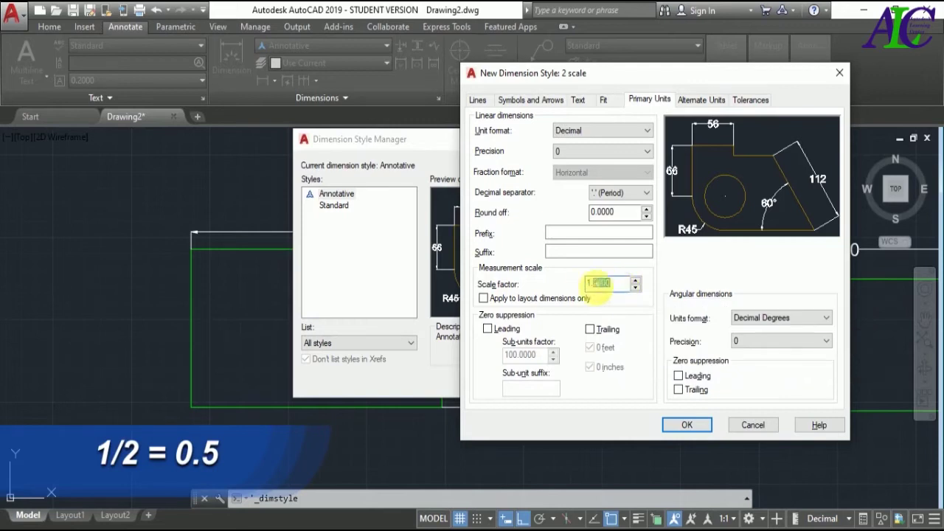
{"action": "left_click_drag", "start_coordinate": [611, 285], "coordinate": [582, 285]}
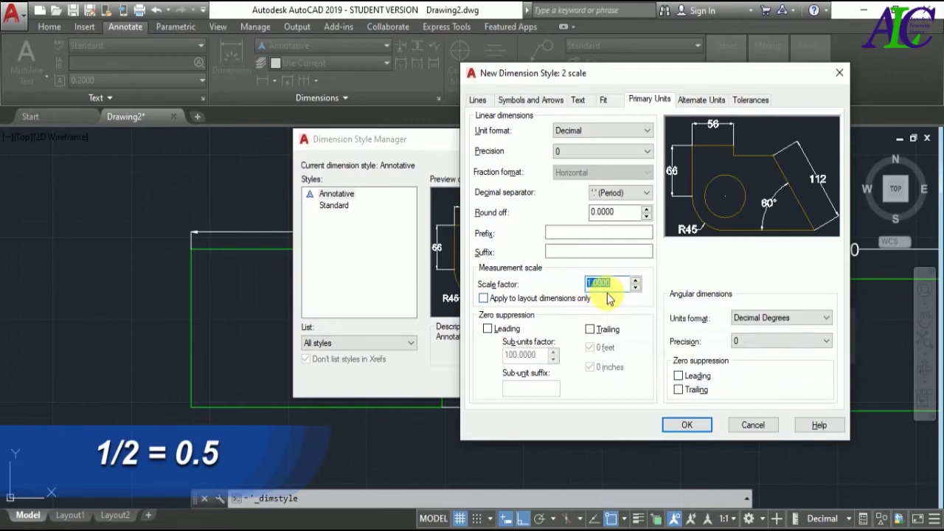
{"action": "type", "text": "0.5"}
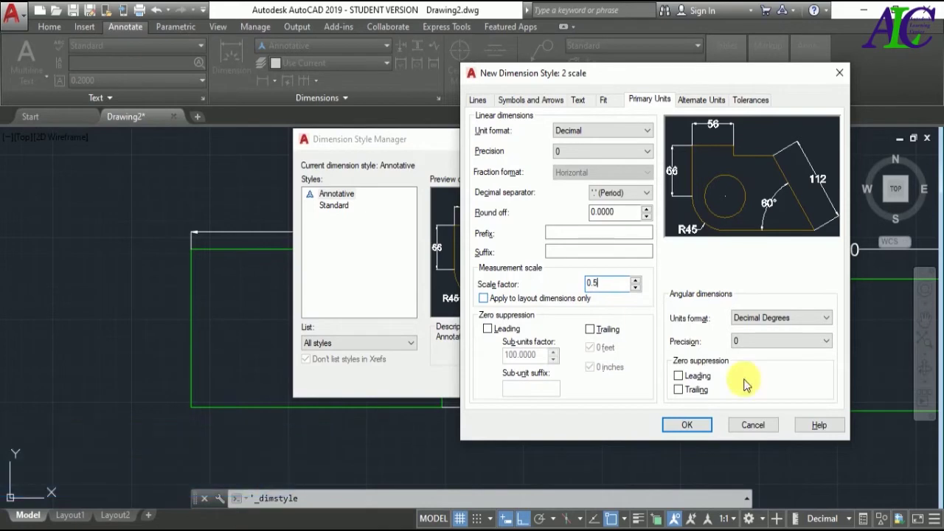
{"action": "left_click", "coordinate": [685, 425]}
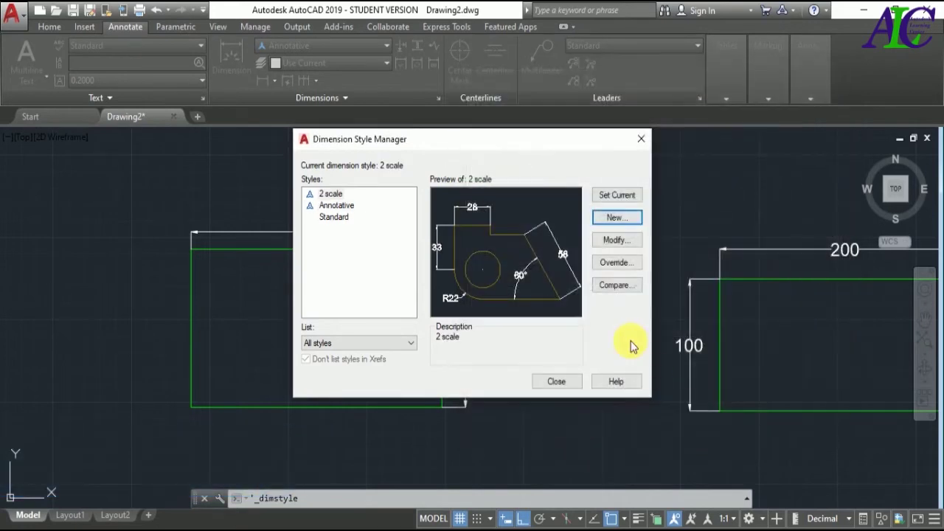
{"action": "left_click", "coordinate": [331, 194]}
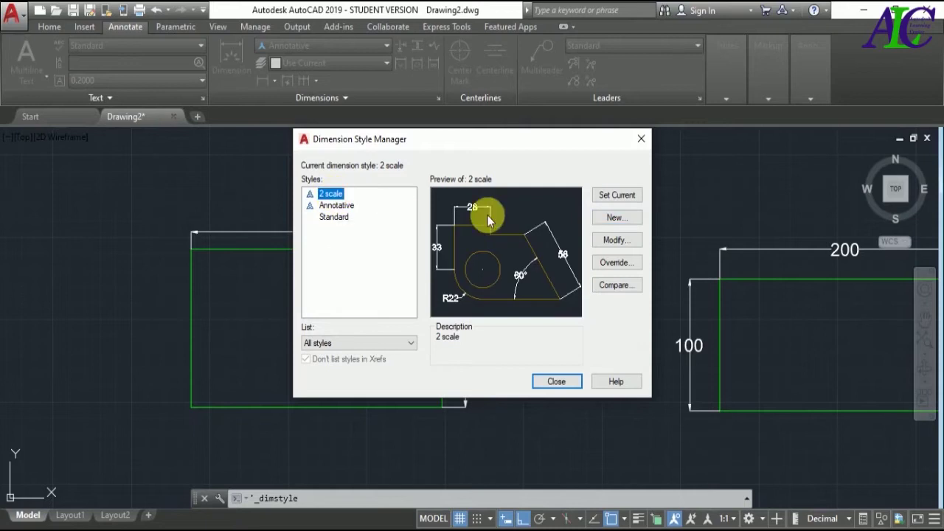
{"action": "left_click", "coordinate": [558, 381]}
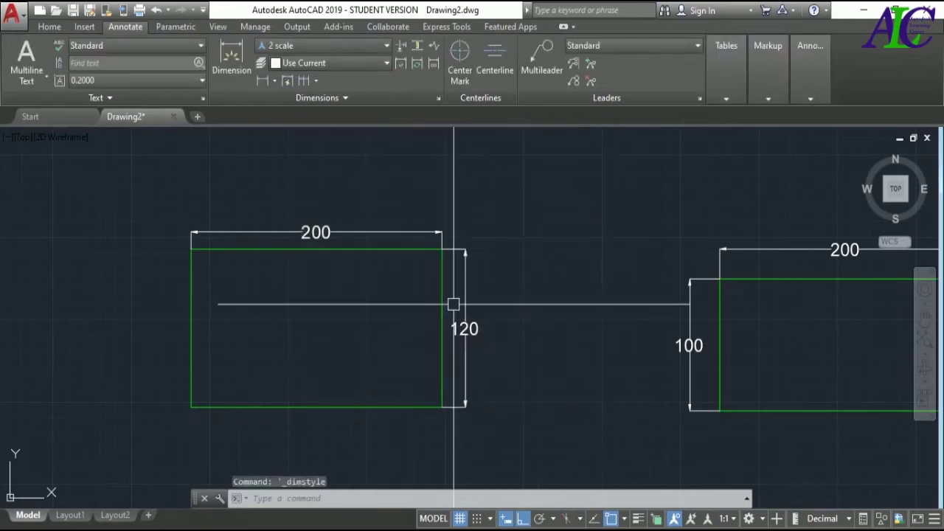
- Apply the '2 scale' style to the 200 and 120 dimensions so they read 100 and 60
{"action": "left_click", "coordinate": [389, 232]}
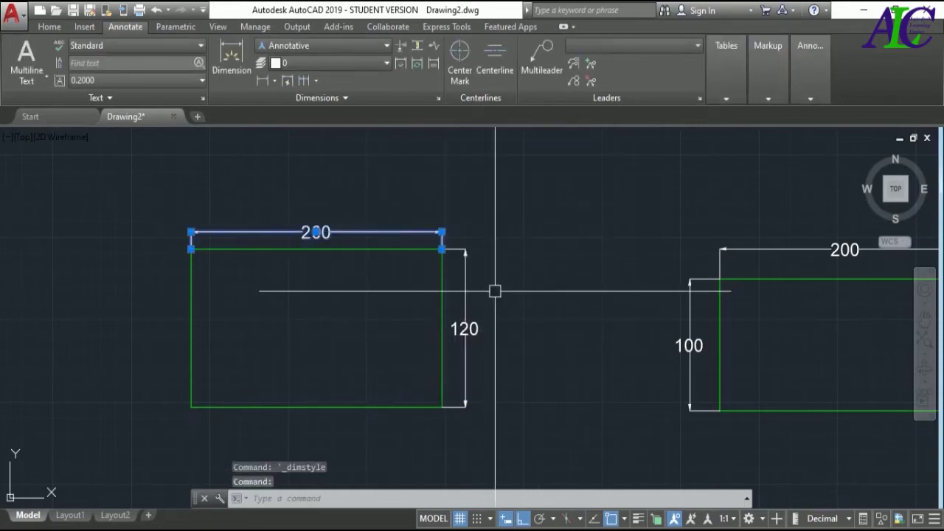
{"action": "left_click", "coordinate": [467, 331]}
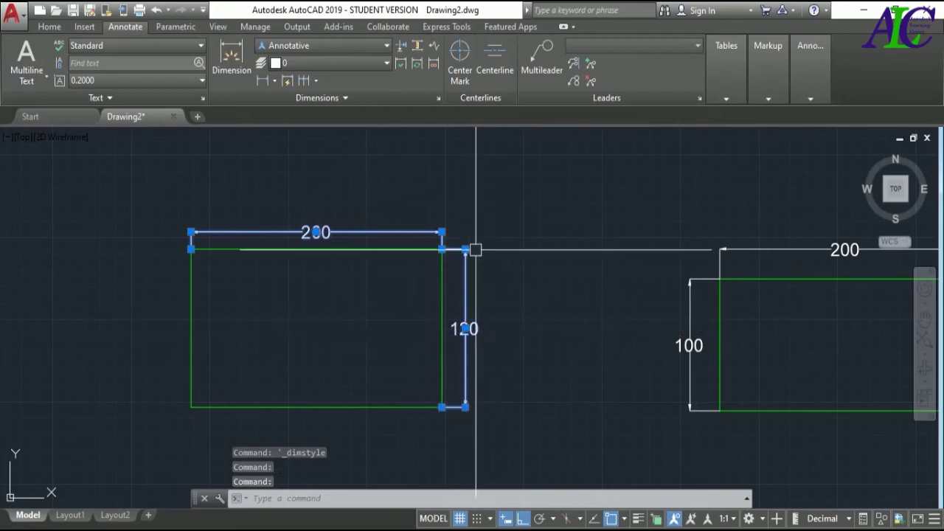
{"action": "left_click", "coordinate": [387, 47]}
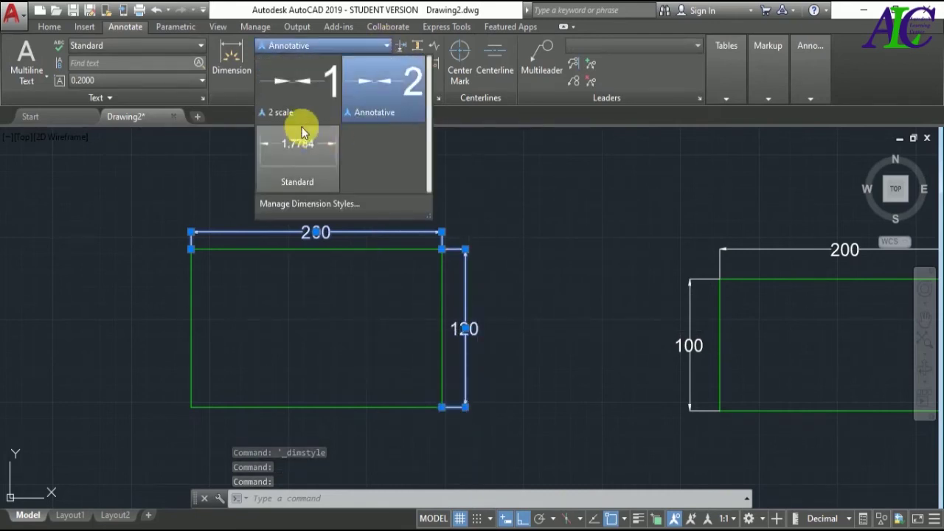
{"action": "left_click", "coordinate": [295, 102]}
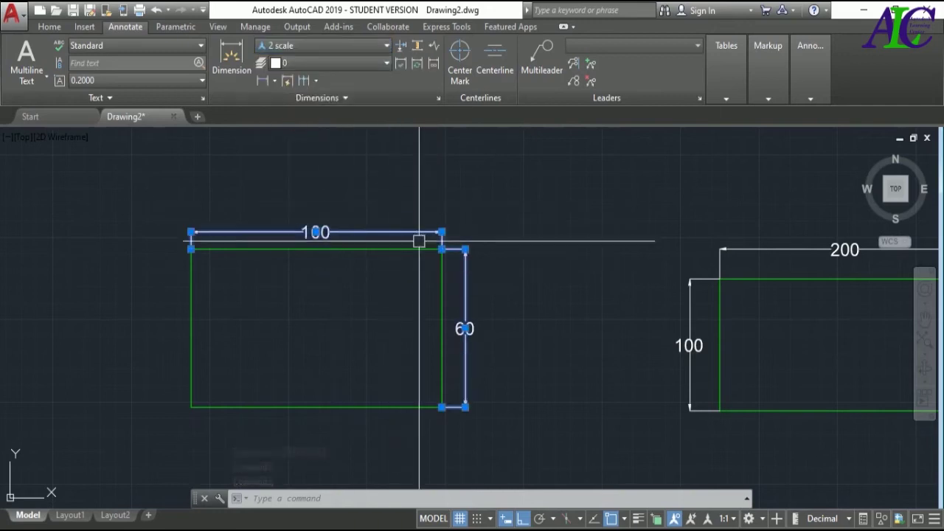
{"action": "key", "text": "Escape"}
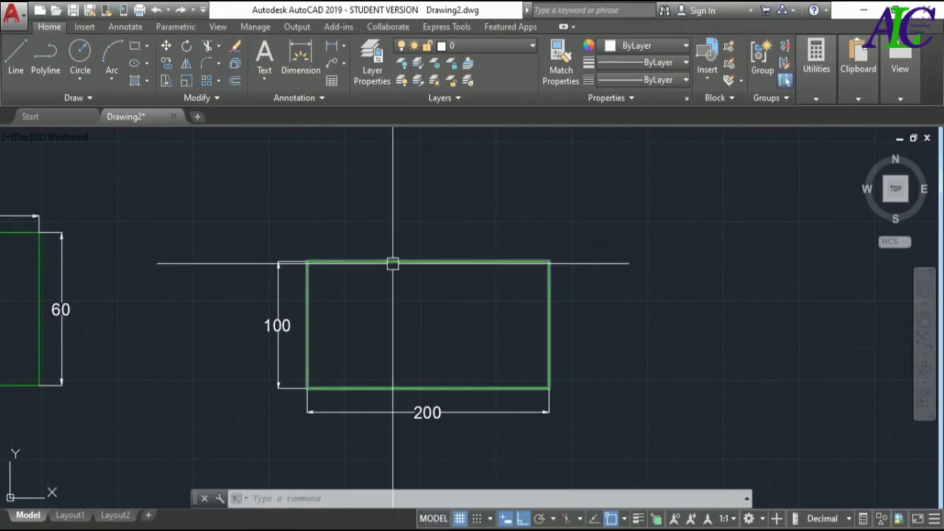
- Scale the 200×100 rectangle by 0.5 from its lower-left corner, making it 100×50
{"action": "left_click", "coordinate": [185, 81]}
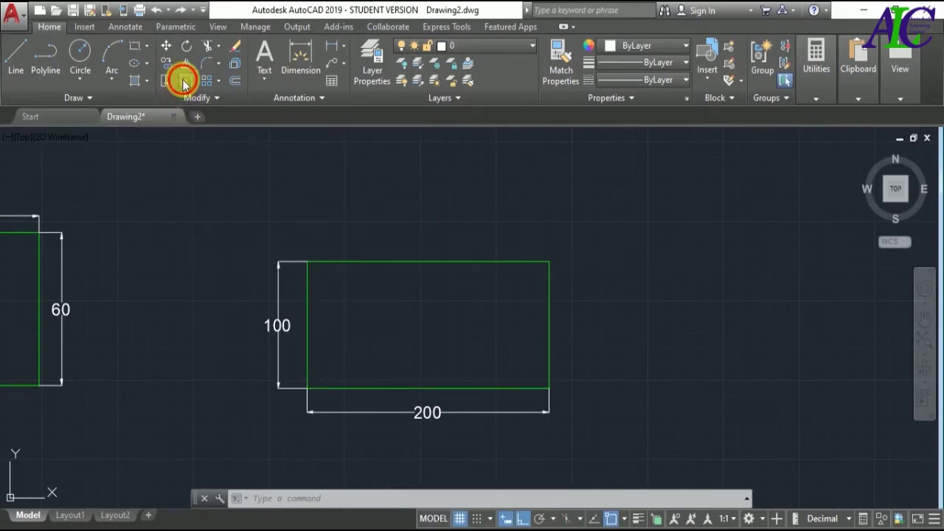
{"action": "left_click", "coordinate": [404, 261]}
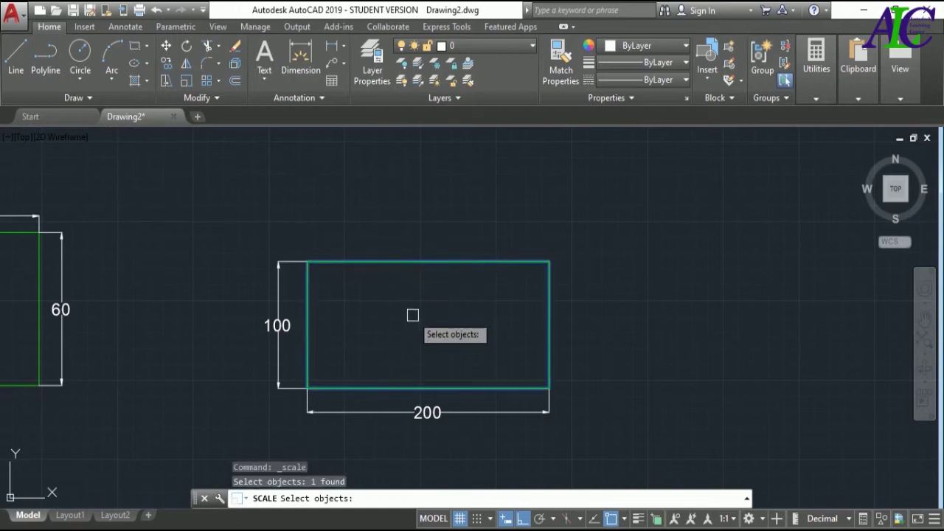
{"action": "key", "text": "Return"}
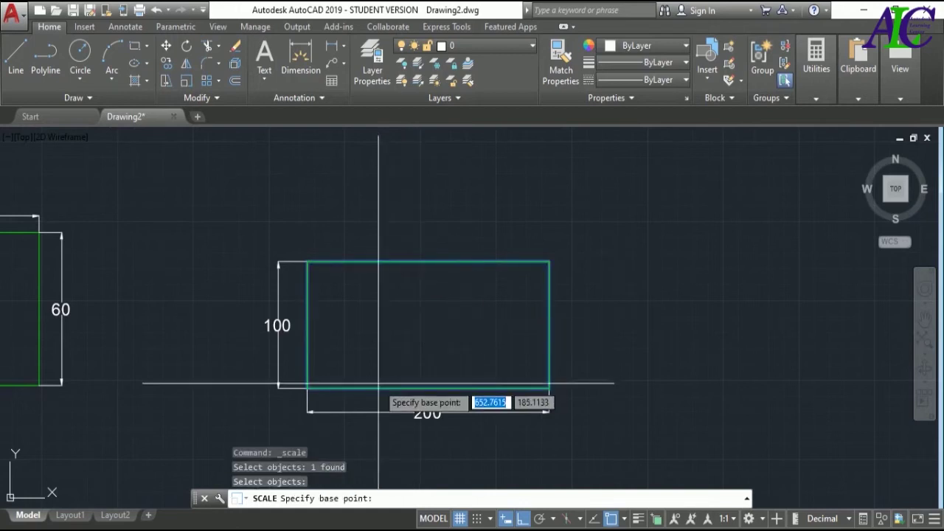
{"action": "left_click", "coordinate": [308, 387]}
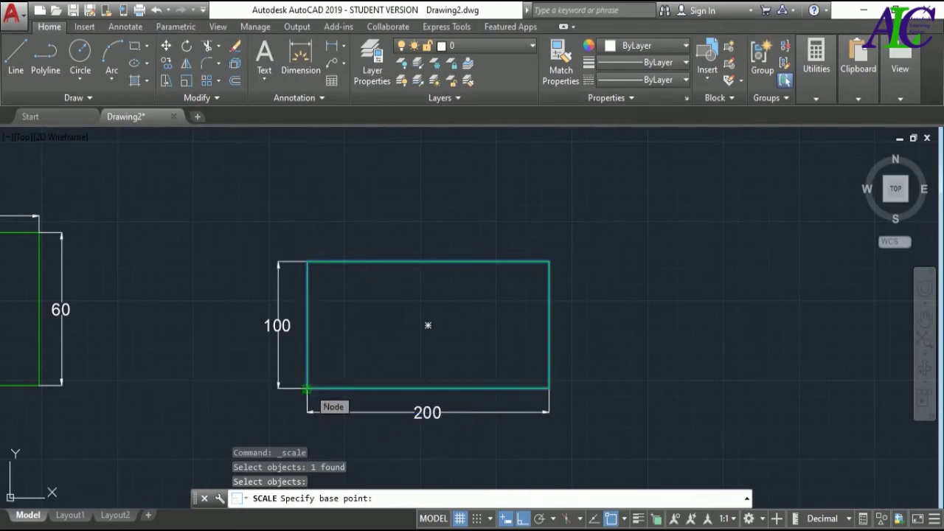
{"action": "left_click", "coordinate": [342, 376]}
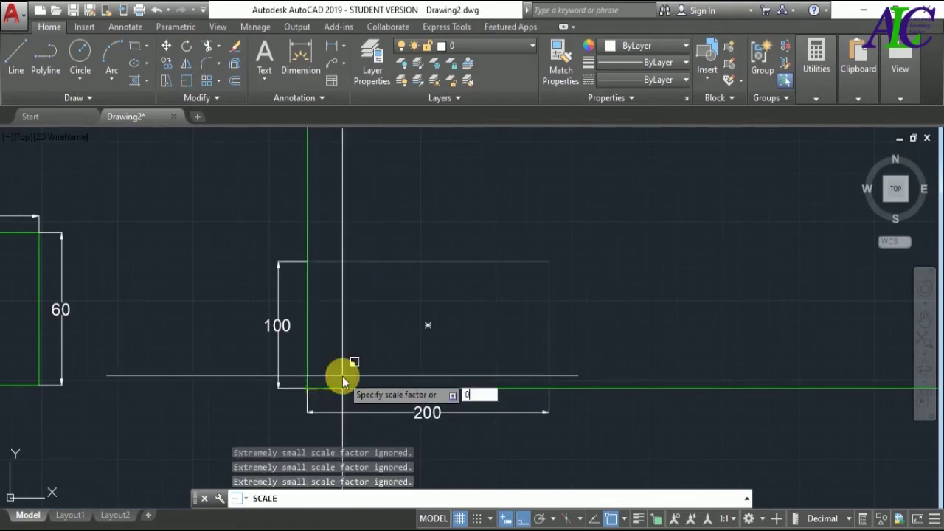
{"action": "type", "text": "0.5"}
{"action": "key", "text": "Return"}
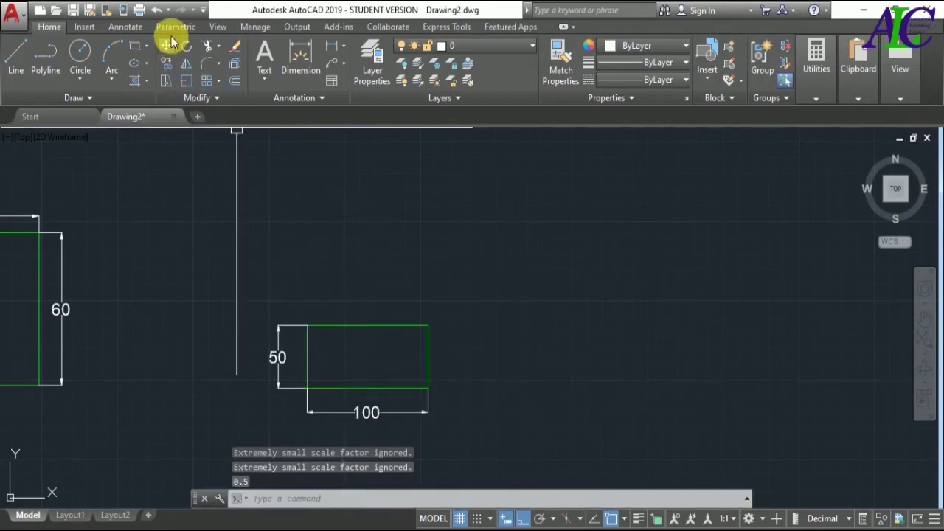
{"action": "left_click", "coordinate": [126, 27]}
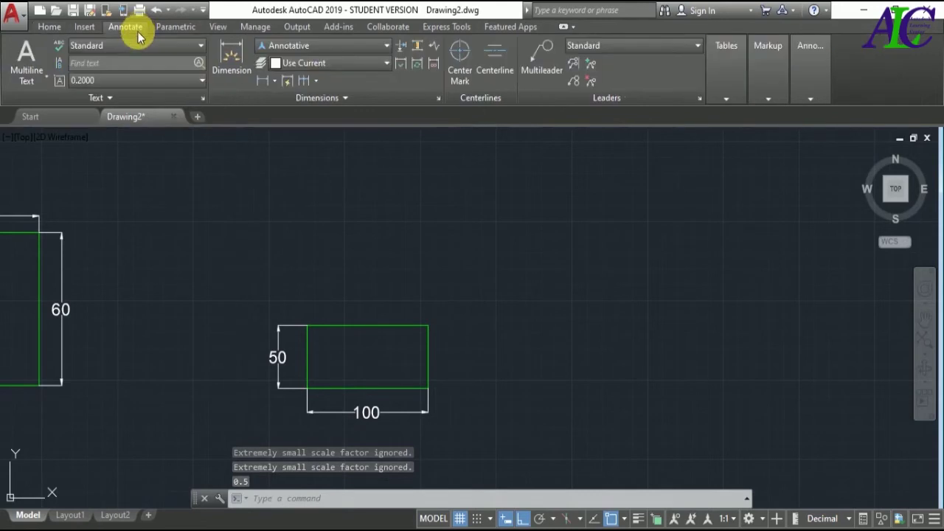
- Create a new Annotative-based dimension style named '0.5 scale' and open its settings
{"action": "left_click", "coordinate": [438, 98]}
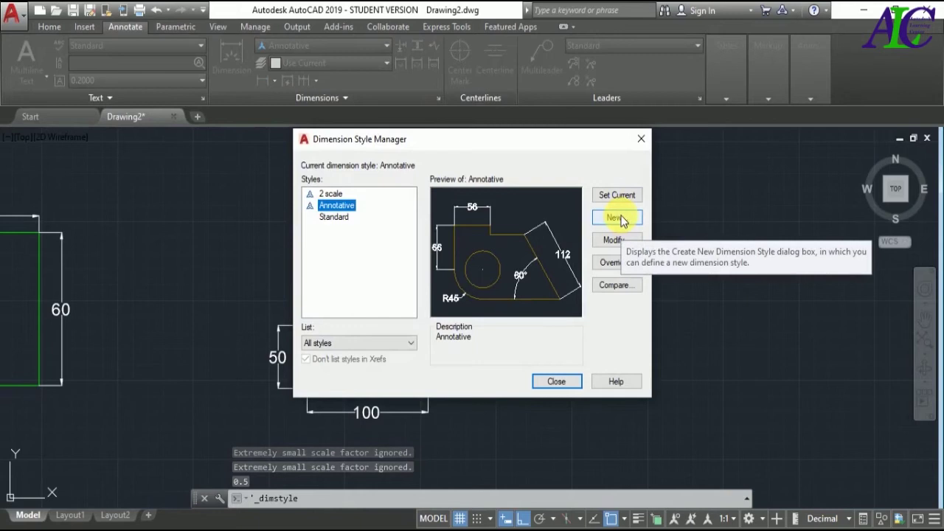
{"action": "left_click", "coordinate": [621, 219]}
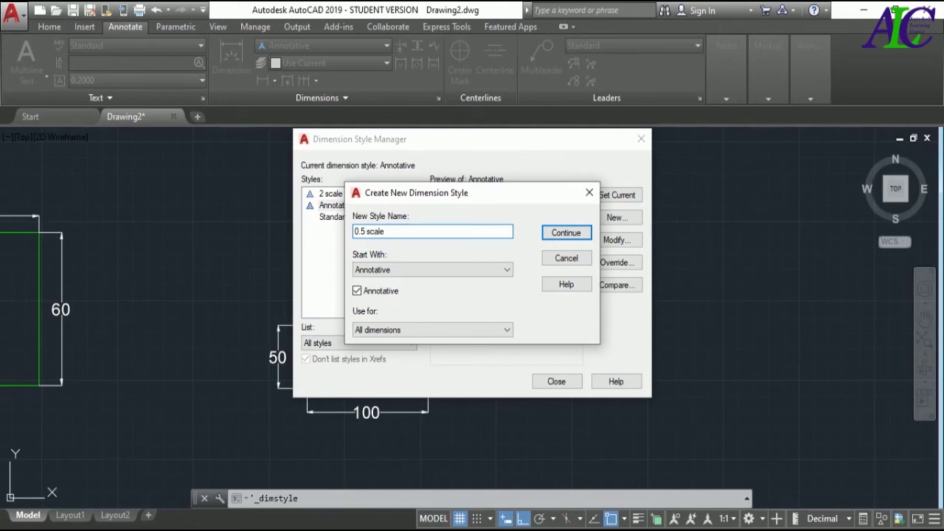
{"action": "key", "text": "Return"}
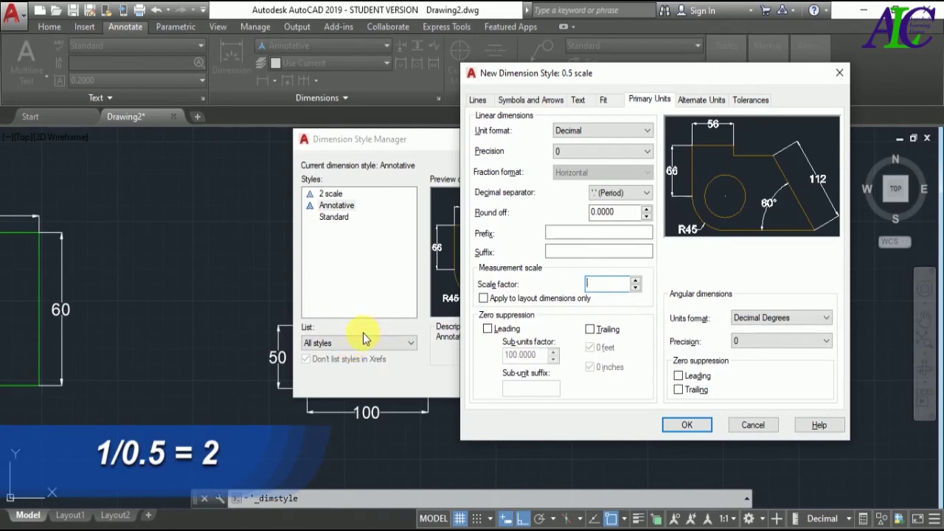
- Give the '0.5 scale' style a measurement scale factor of 2 and make it current
{"action": "type", "text": "2"}
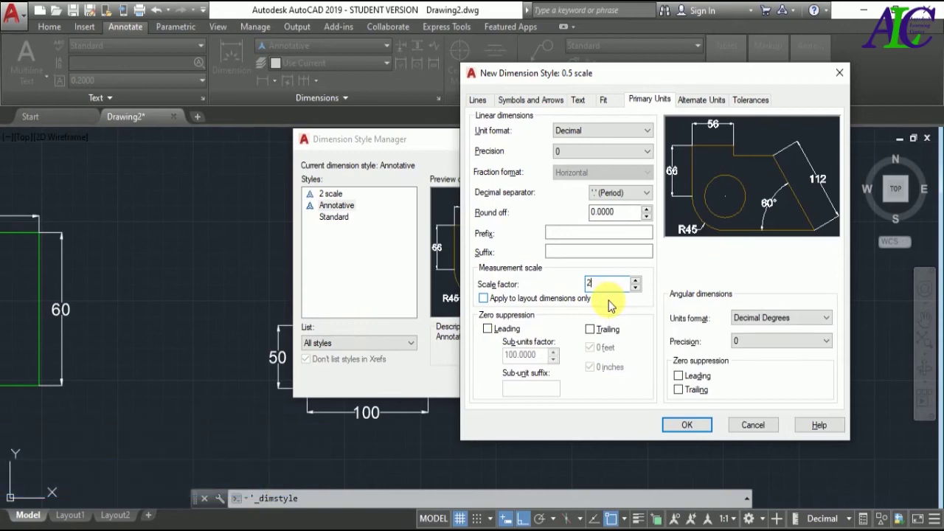
{"action": "left_click", "coordinate": [681, 424]}
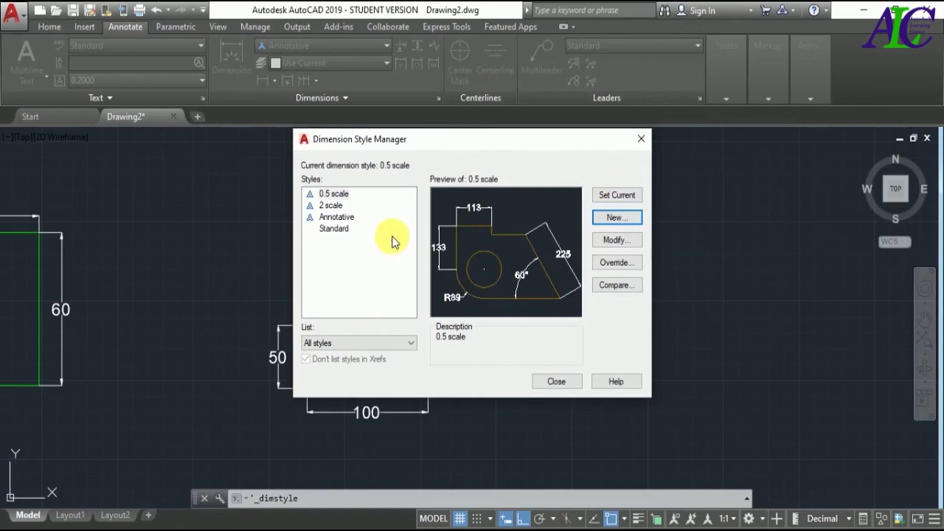
{"action": "left_click", "coordinate": [607, 195]}
{"action": "left_click", "coordinate": [555, 383]}
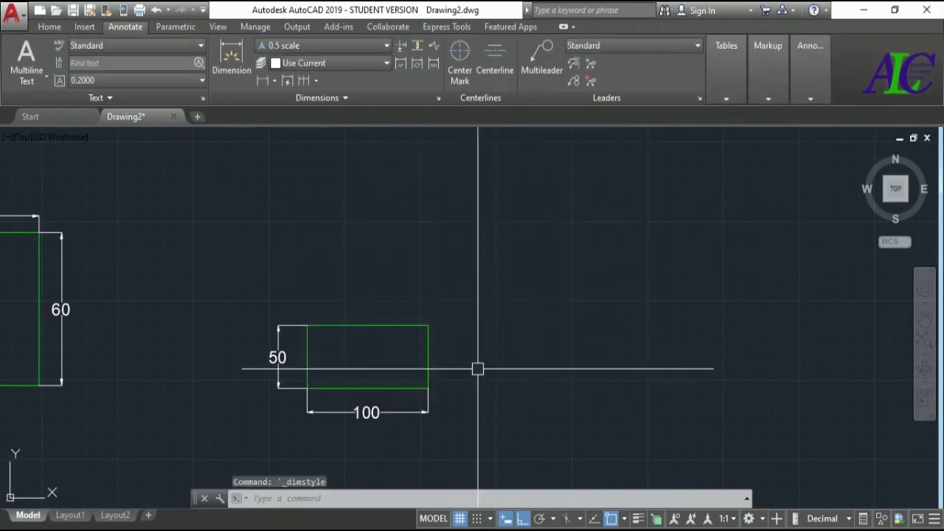
- Apply the '0.5 scale' style to the 100 and 50 dimensions so they read 200 and 100
{"action": "left_click", "coordinate": [403, 413]}
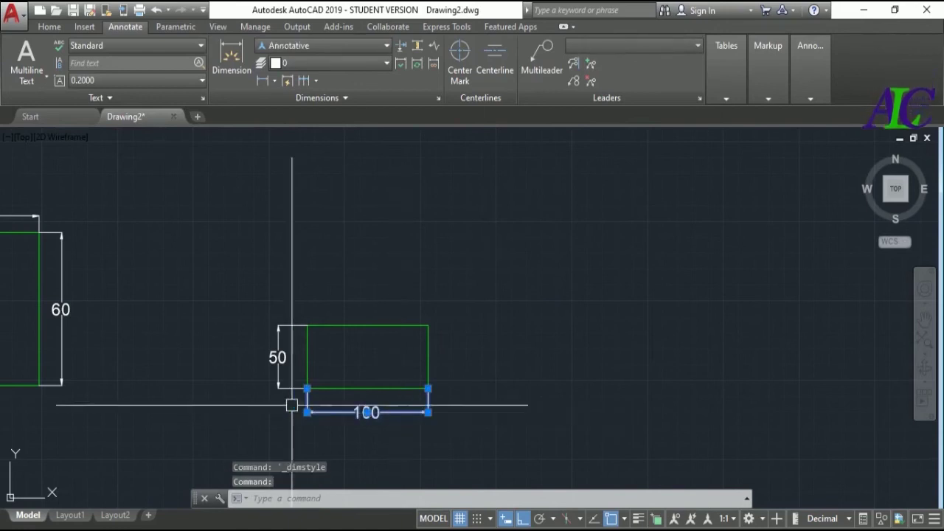
{"action": "left_click", "coordinate": [277, 388]}
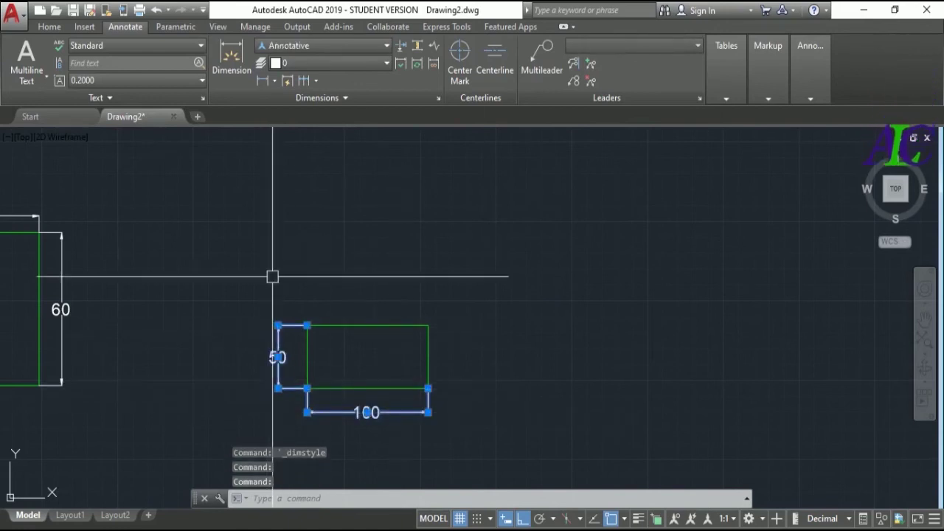
{"action": "left_click", "coordinate": [384, 46]}
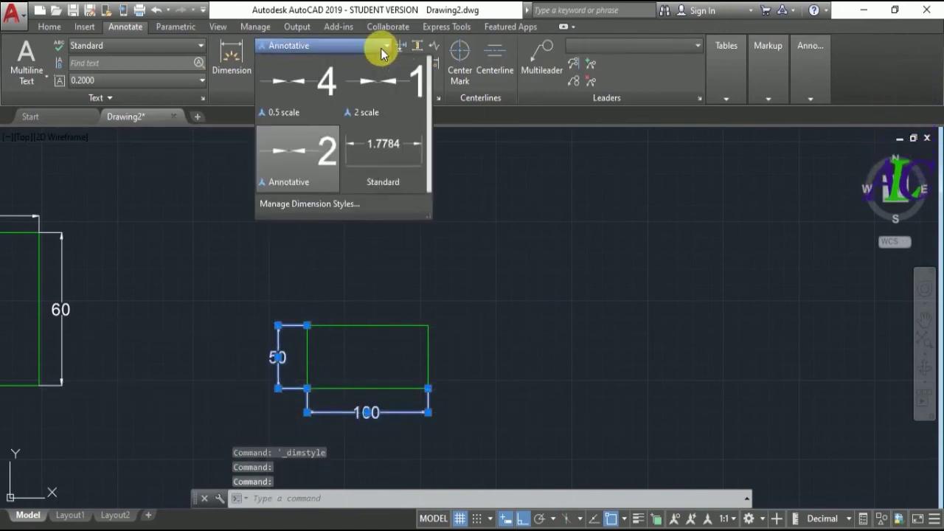
{"action": "left_click", "coordinate": [317, 98]}
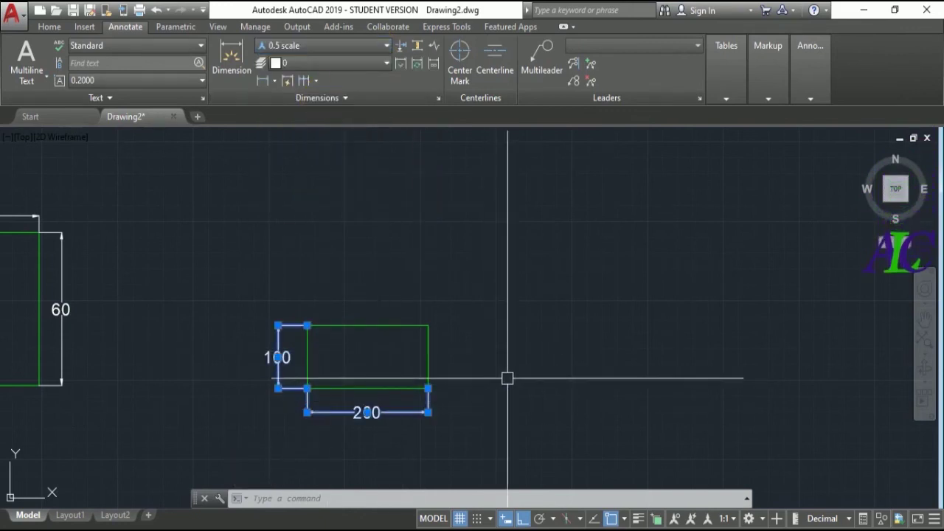
{"action": "key", "text": "Escape"}
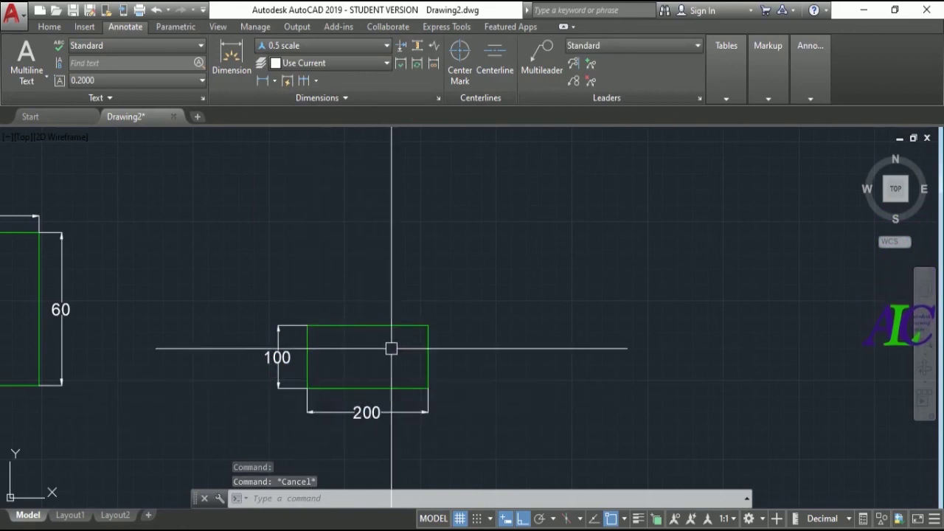
{"action": "scroll", "coordinate": [391, 348], "scroll_direction": "down", "scroll_amount": 2}
{"action": "scroll", "coordinate": [354, 362], "scroll_direction": "up", "scroll_amount": 4}
{"action": "scroll", "coordinate": [396, 339], "scroll_direction": "down", "scroll_amount": 4}
{"action": "scroll", "coordinate": [206, 337], "scroll_direction": "up", "scroll_amount": 3}
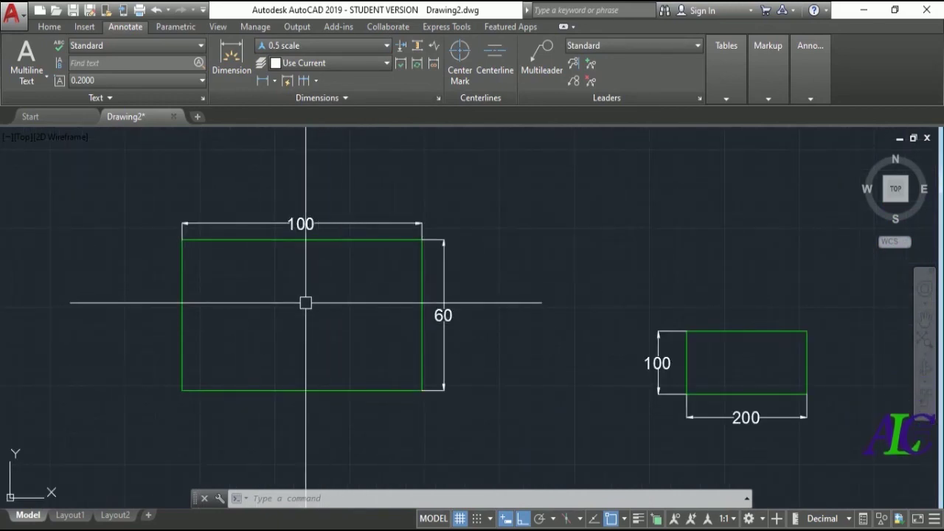
{"action": "scroll", "coordinate": [307, 303], "scroll_direction": "down", "scroll_amount": 2}
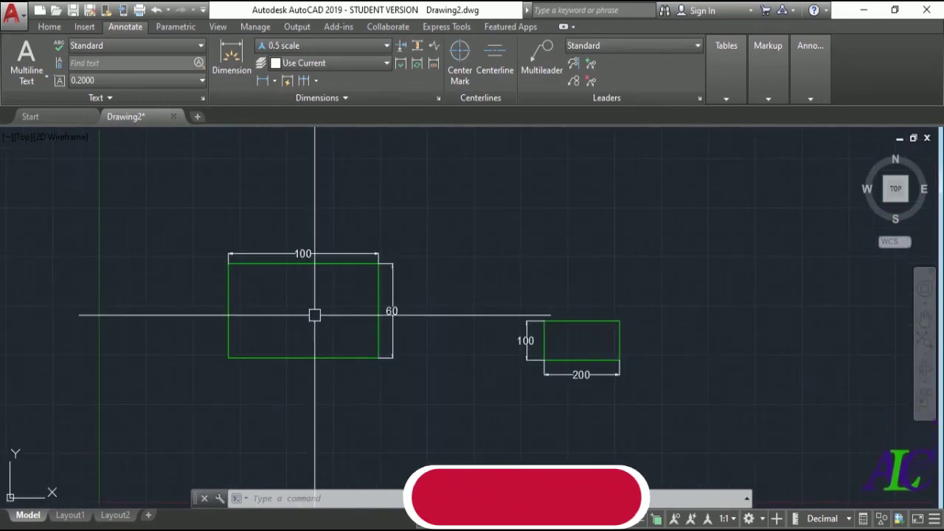